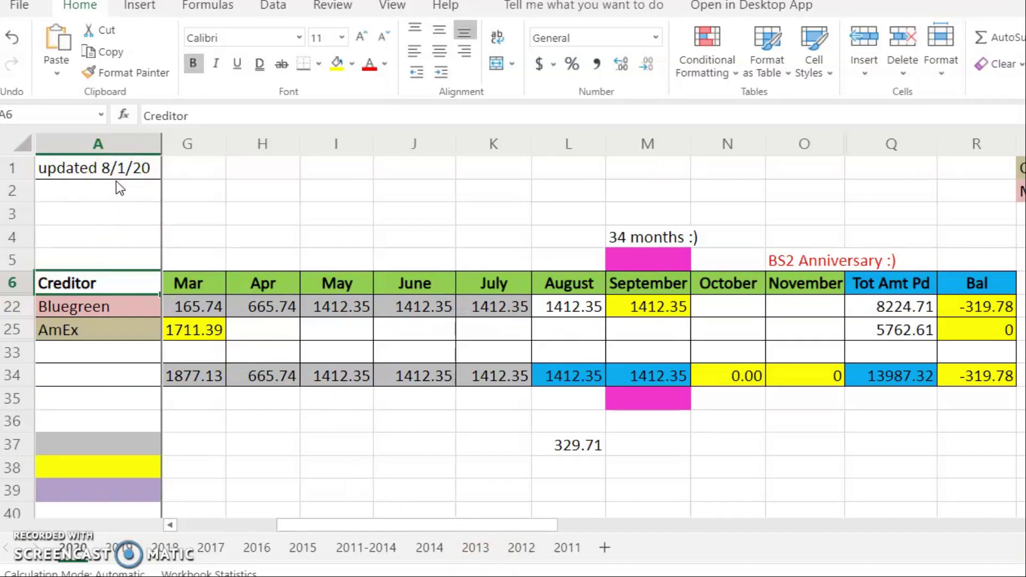
Step: Enter 1246.61 as Bluegreen's August payment in L22 and check the L37 formula
click(553, 310)
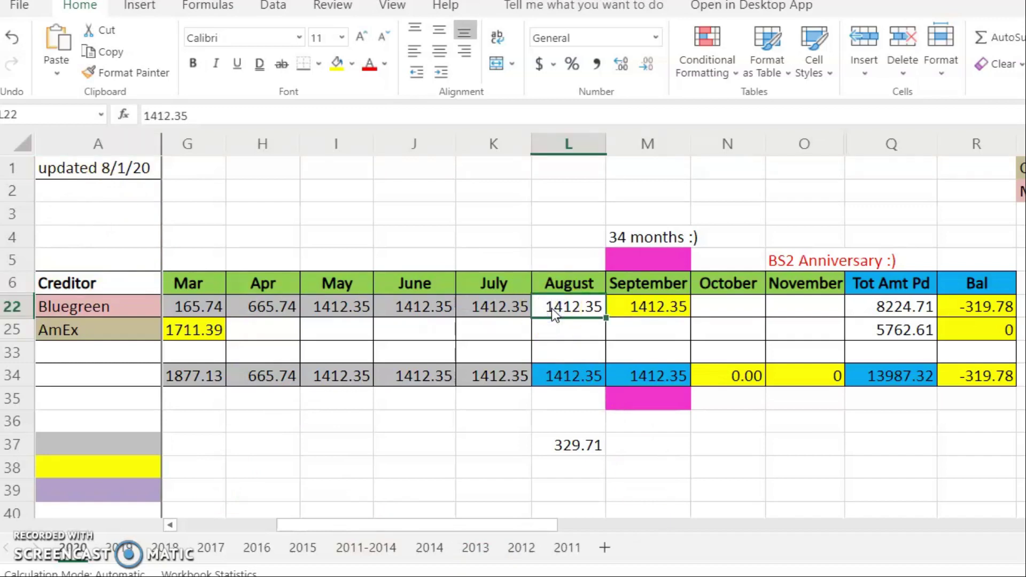
text(1246.61)
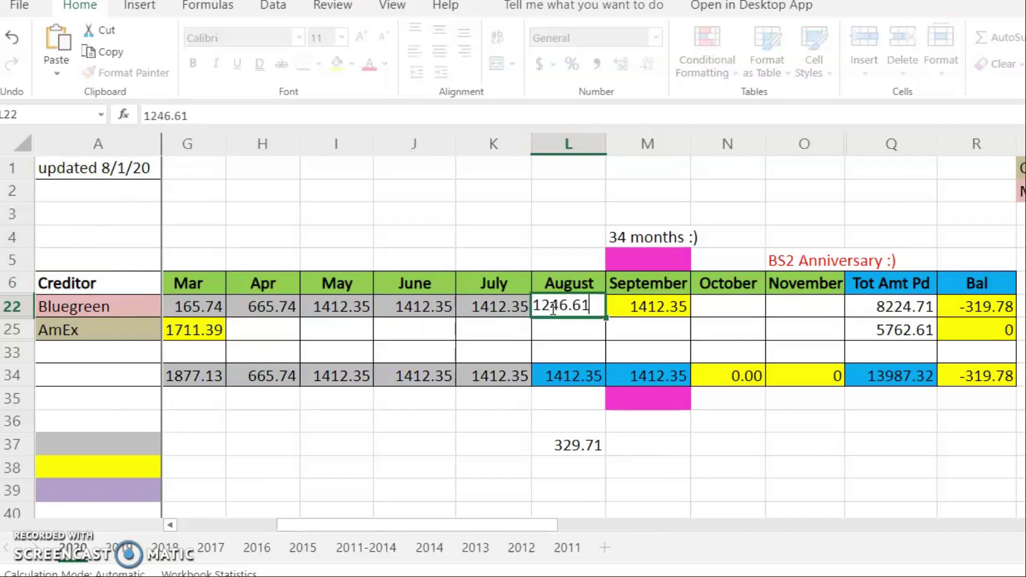
key(Return)
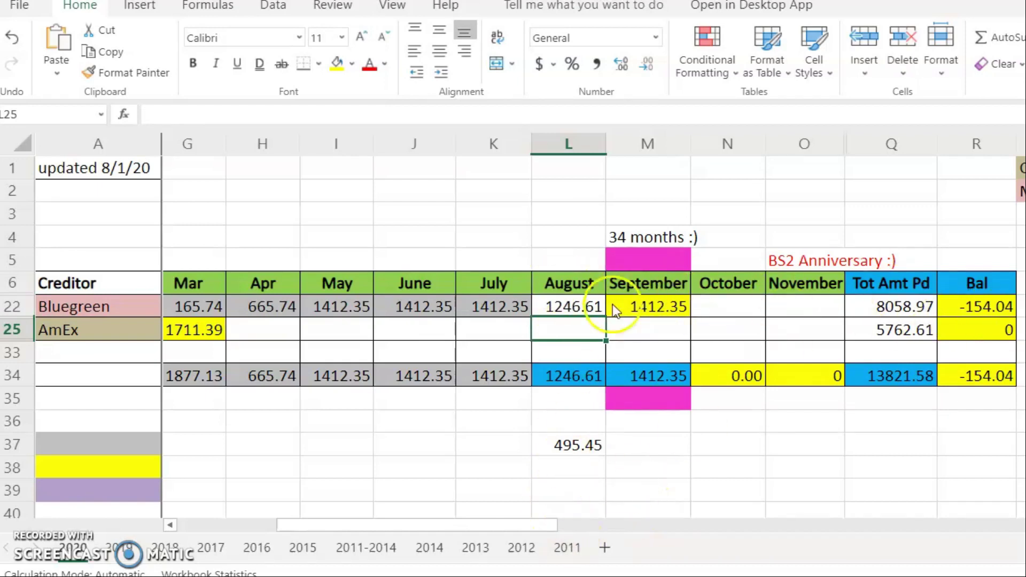
click(568, 448)
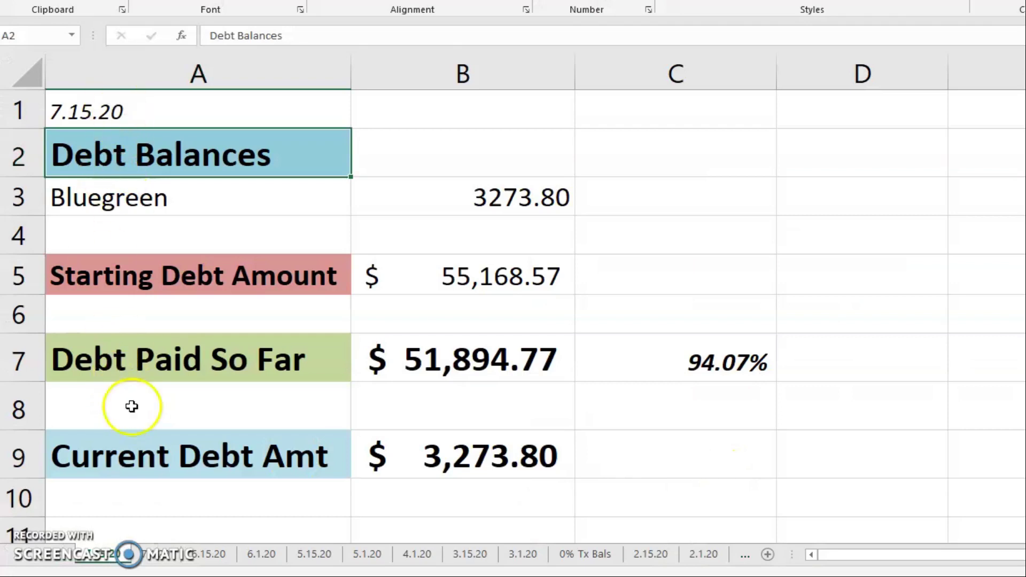
Step: Copy the 7.15.20 Debt Balances sheet into a new sheet using Move or Copy
right_click(97, 558)
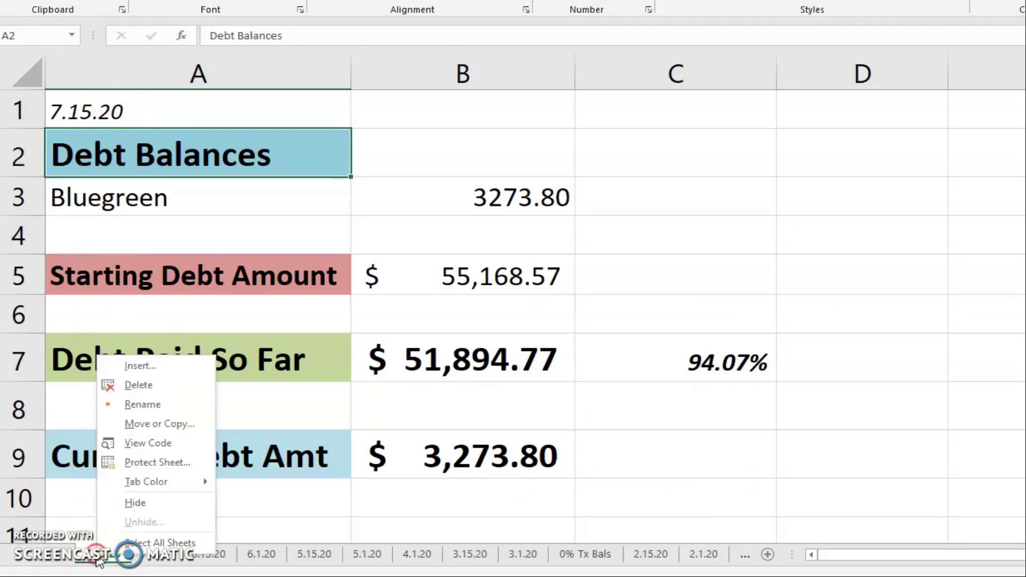
click(161, 425)
click(58, 487)
click(182, 510)
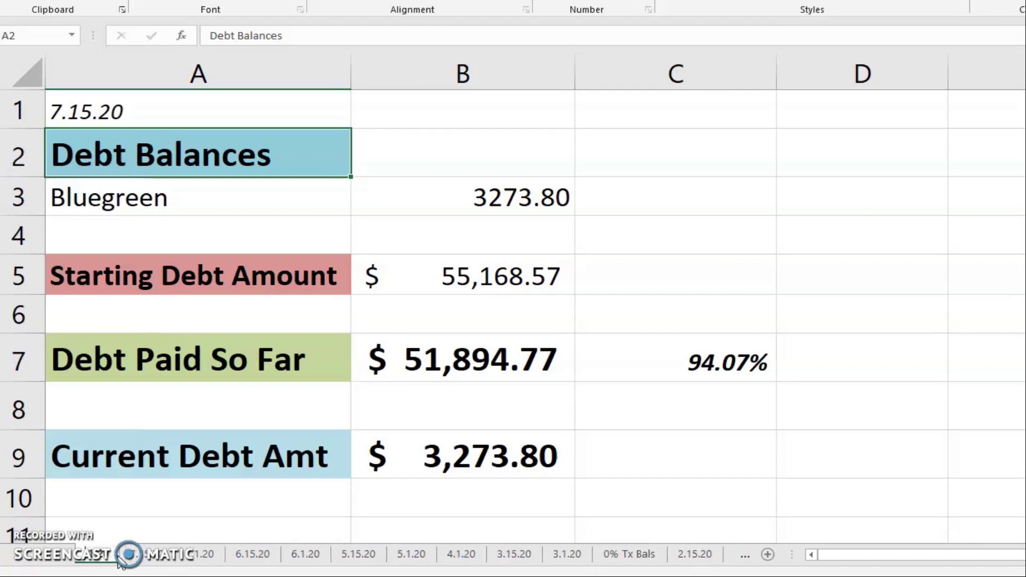
Step: Change the copied sheet's date in A1 to 8.1.20
click(174, 114)
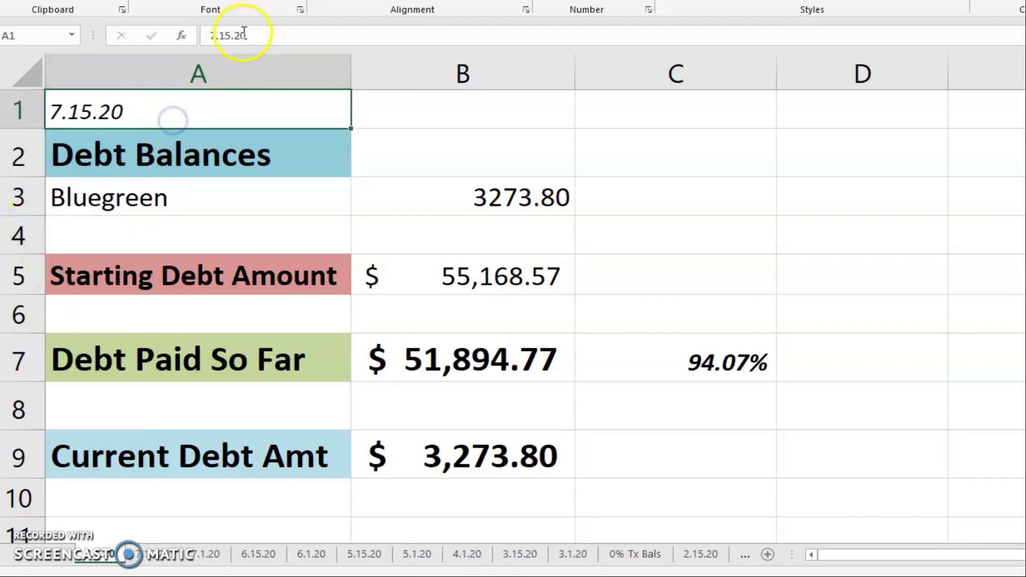
click(226, 36)
key(BackSpace)
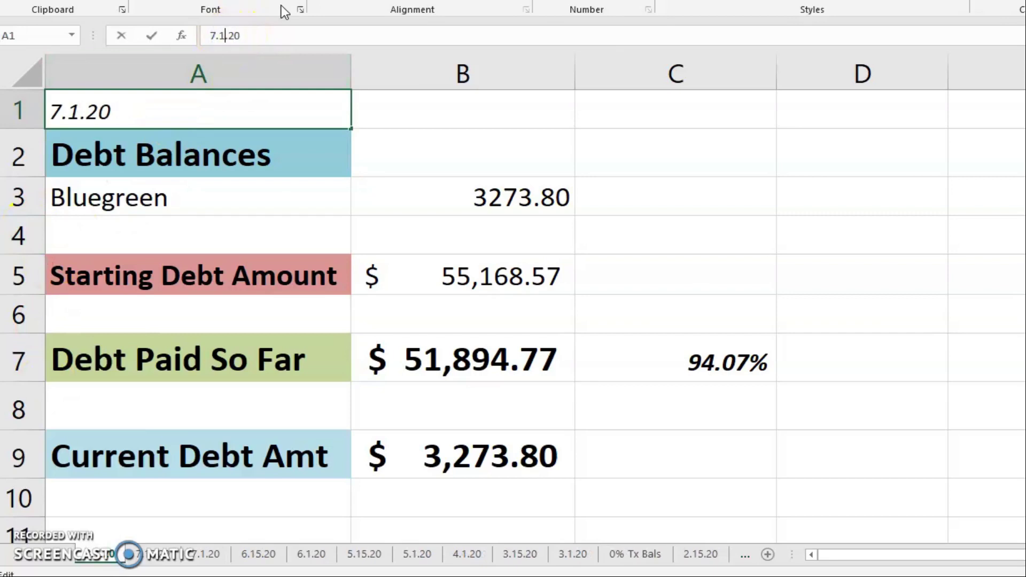
key(Left)
key(Left)
key(BackSpace)
text(8)
key(Return)
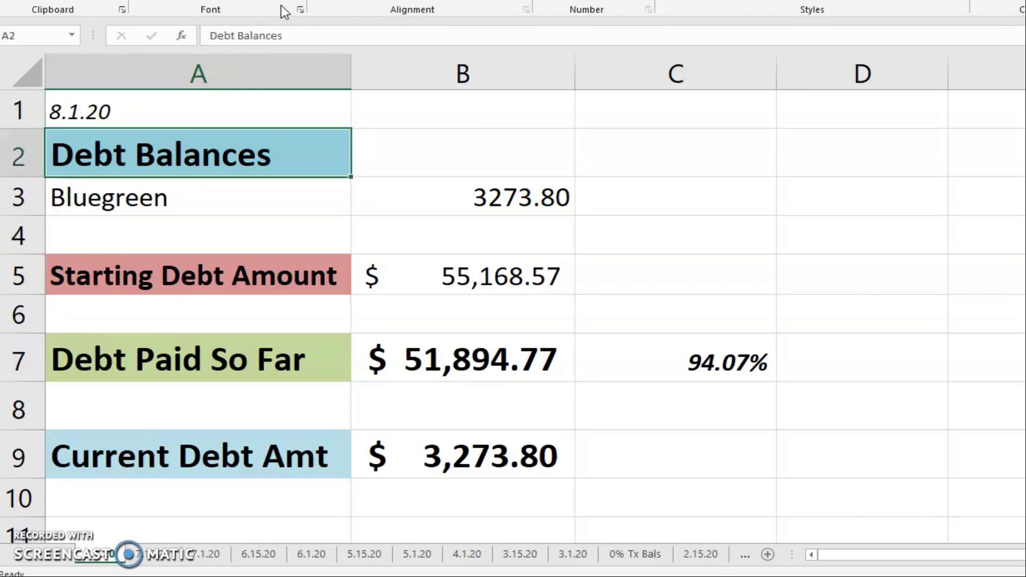
Step: Set Bluegreen's balance in B3 to 3154.41
click(491, 204)
click(236, 101)
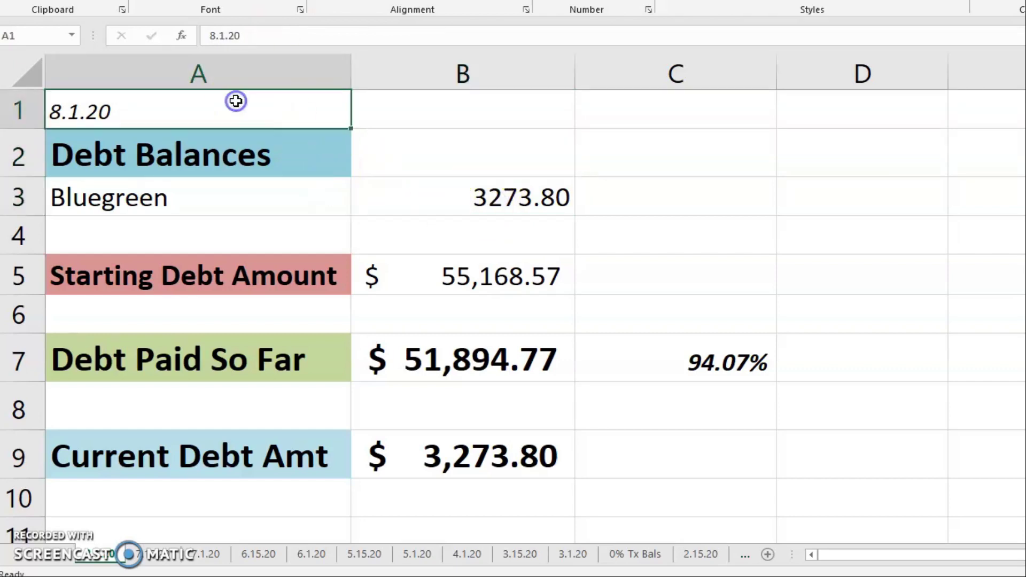
click(451, 196)
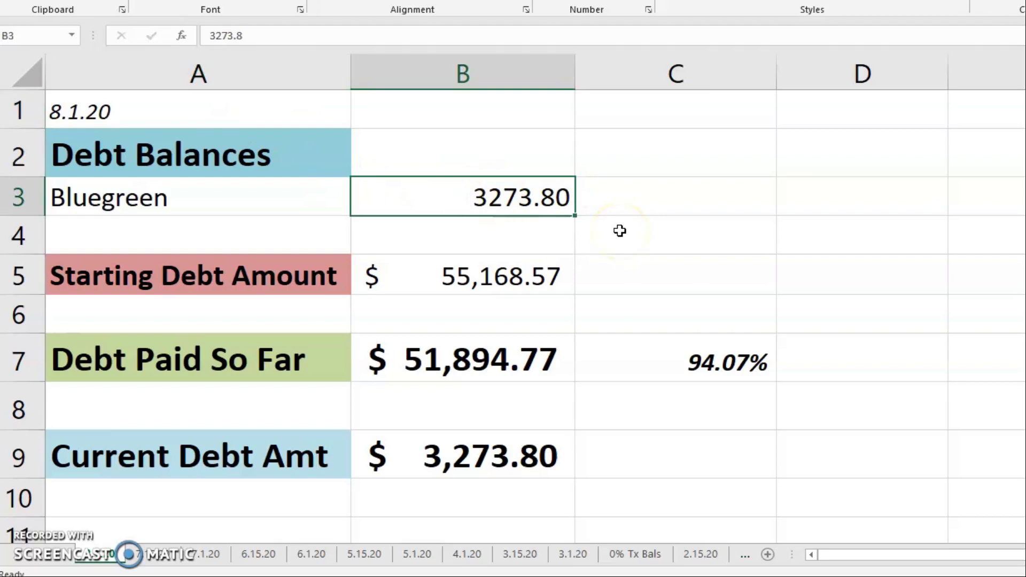
text(31)
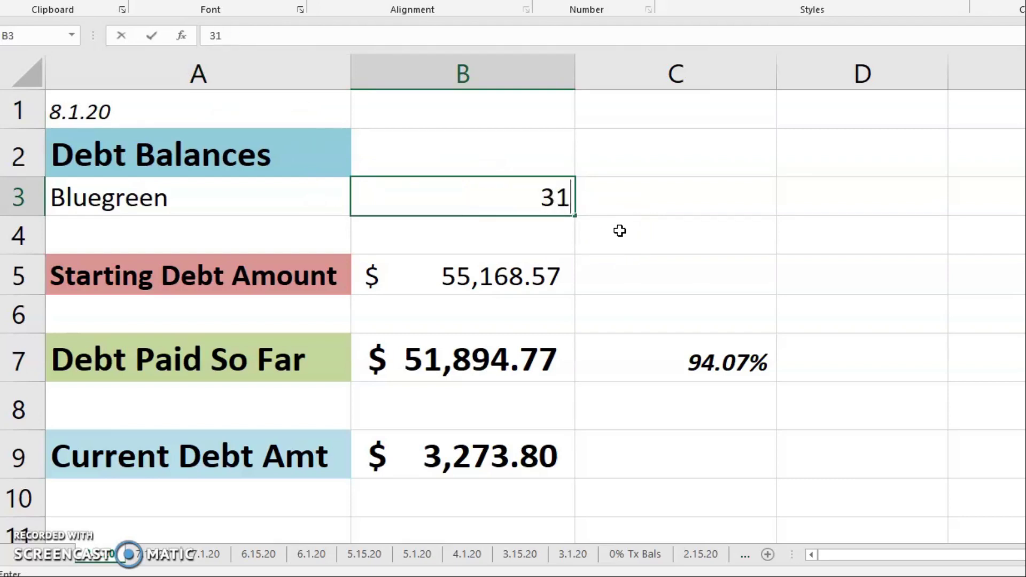
text(54.41)
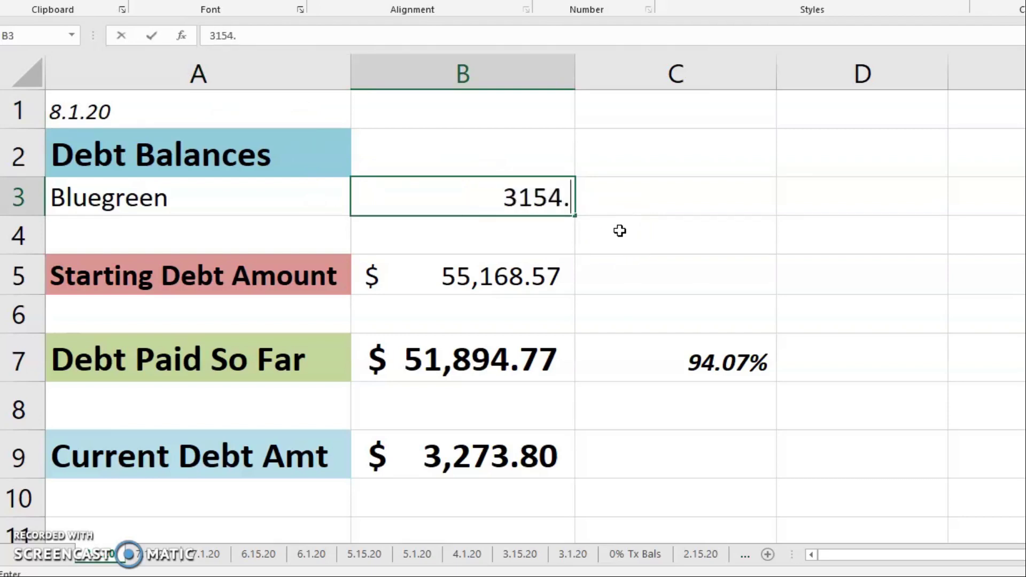
key(Return)
click(525, 216)
click(536, 231)
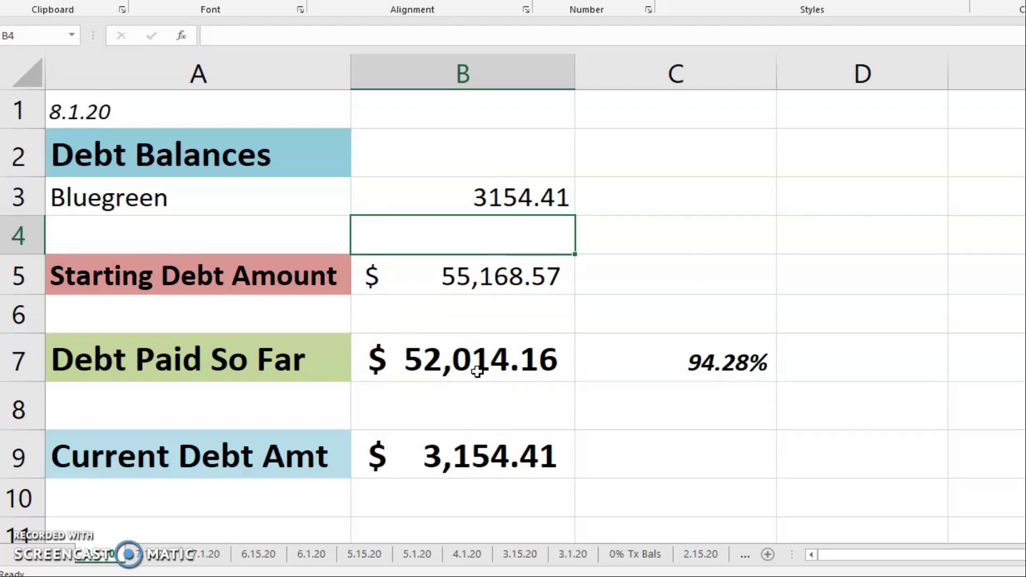
Step: Duplicate the 8.1.20 Debt Balances sheet as a new copy
right_click(102, 557)
click(161, 421)
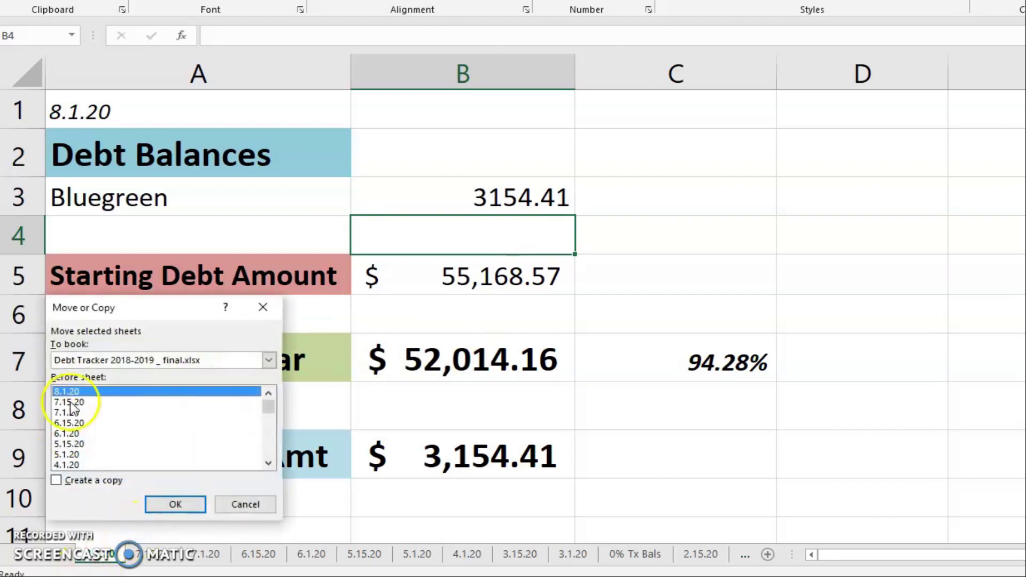
click(83, 481)
click(184, 504)
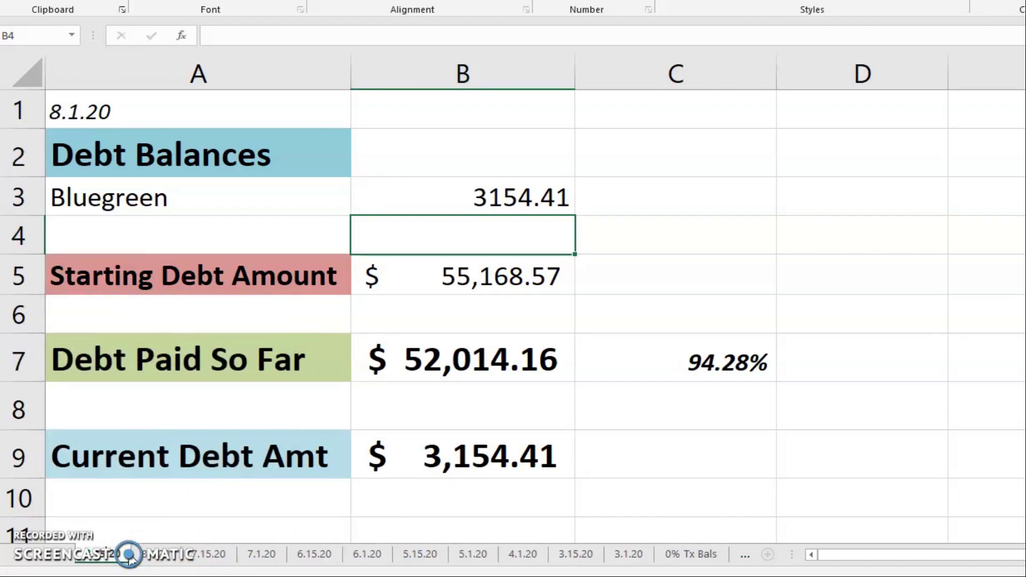
Step: Change the new copy's date in A1 to 8.15.20
click(113, 112)
click(224, 38)
text(5)
key(Return)
key(Up)
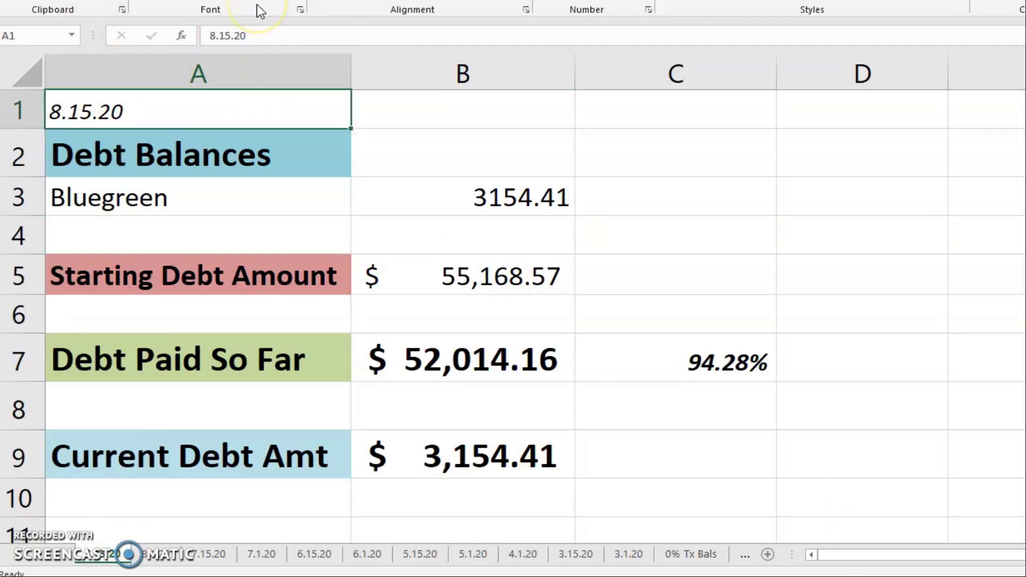
click(243, 184)
Step: Enter 1907.80 as Bluegreen's balance in B3, bringing debt paid to 96.54%
click(506, 192)
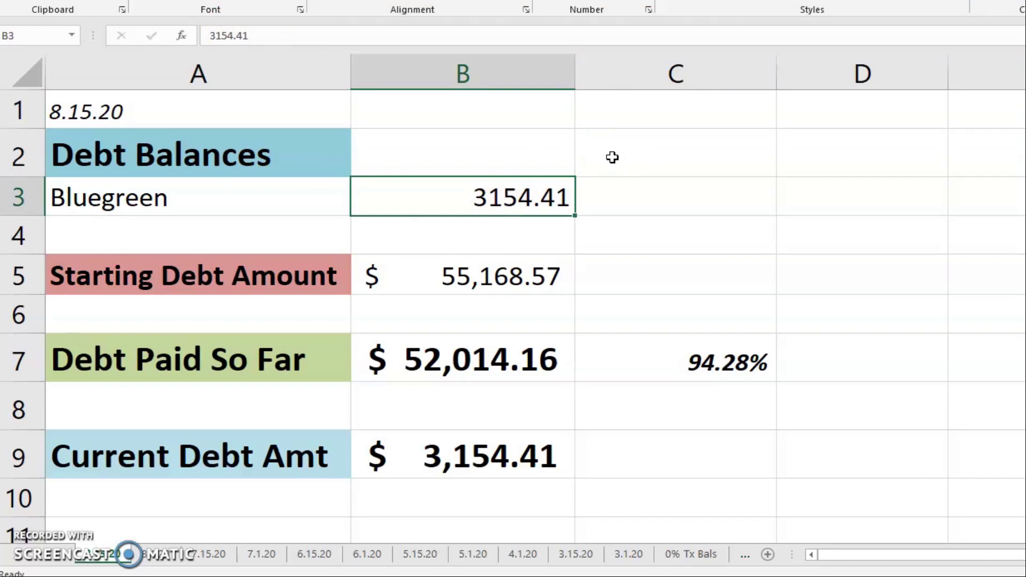
text(190)
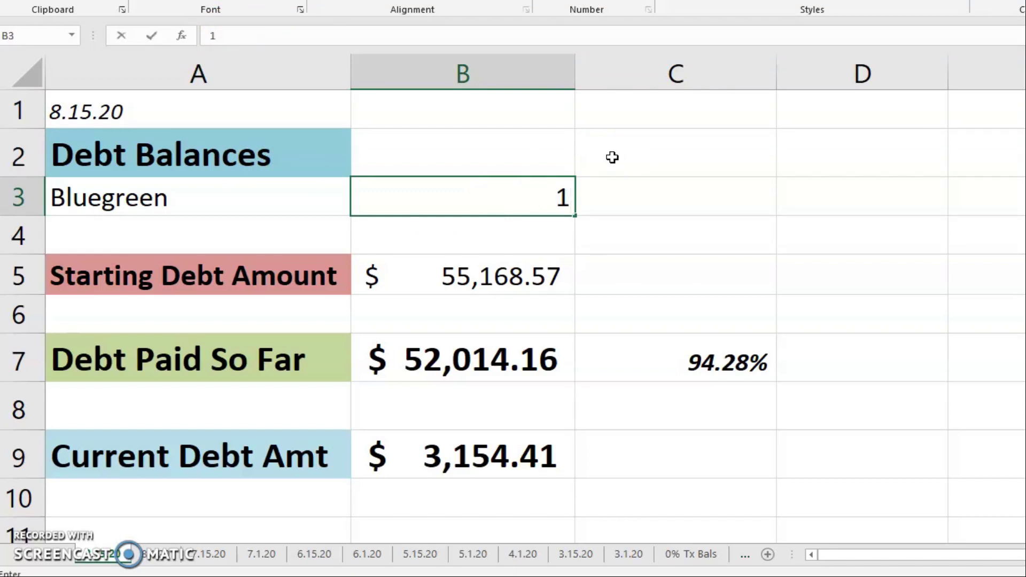
text(7.80)
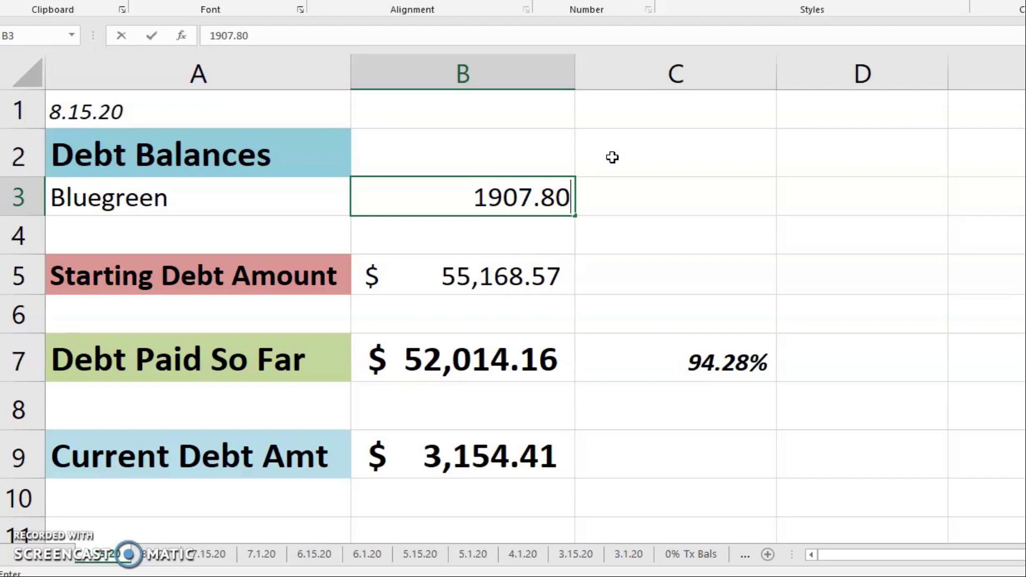
key(Return)
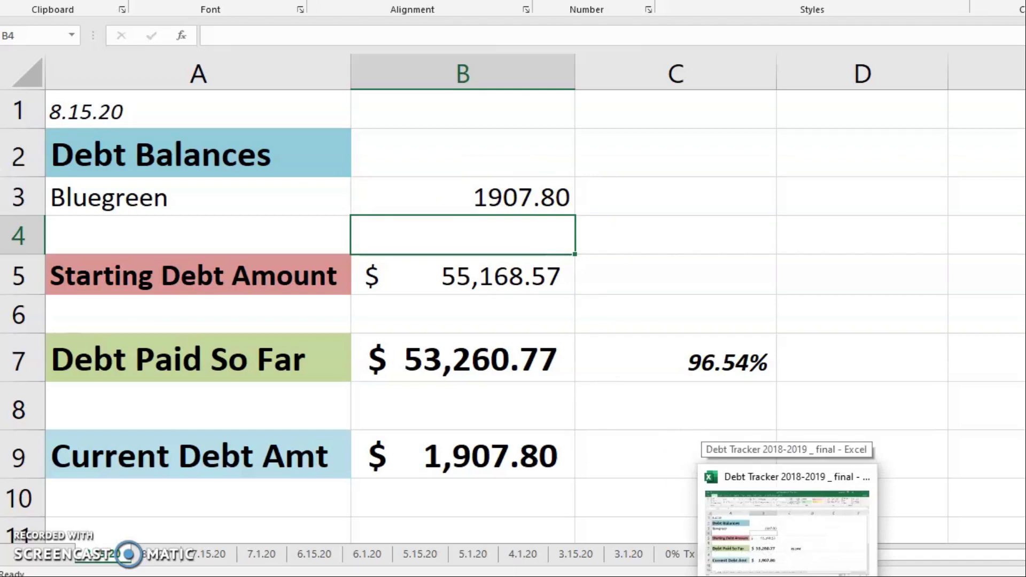
Step: Switch back to the Excel for the web payoff plan showing the 1246.61 August payment
click(508, 516)
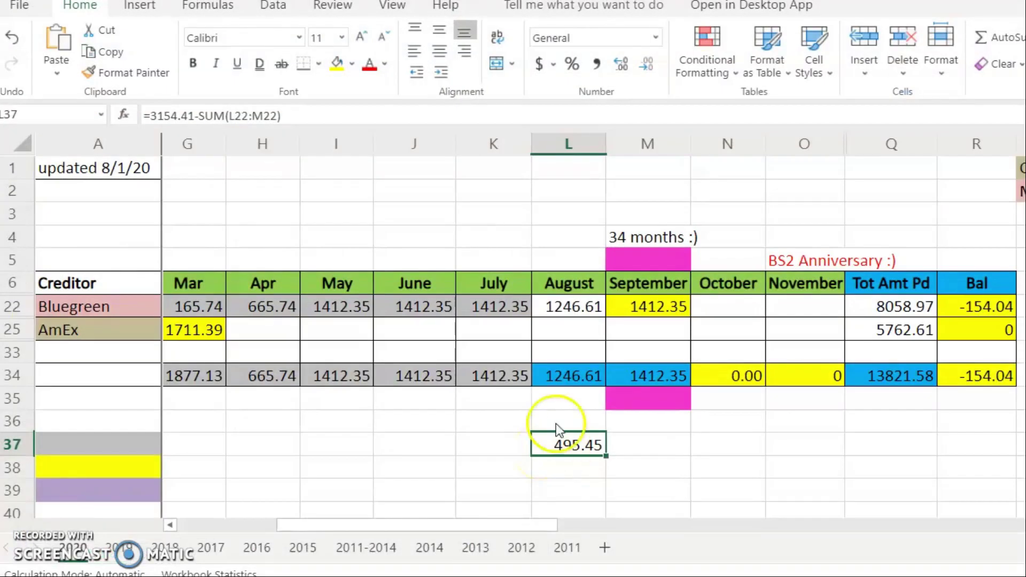